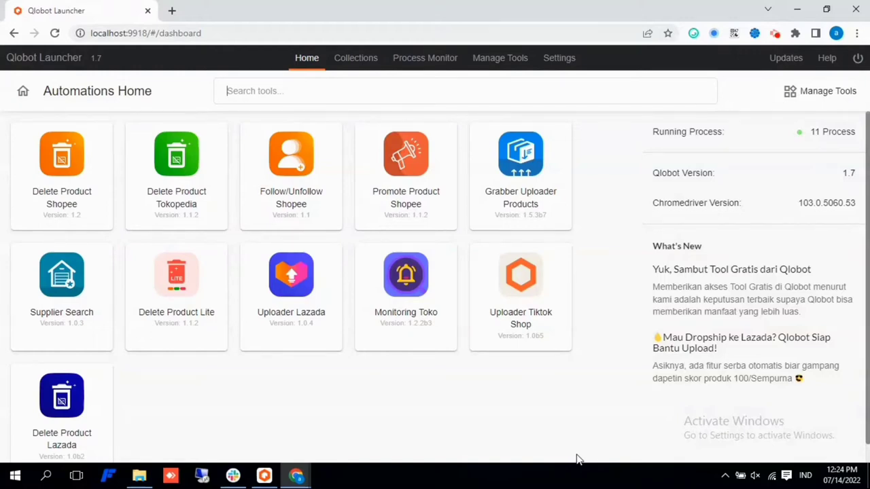
- Open the Product Collection settings and enable Advanced Markup for the default price markup (Markup Harga)
{"action": "left_click", "coordinate": [561, 62]}
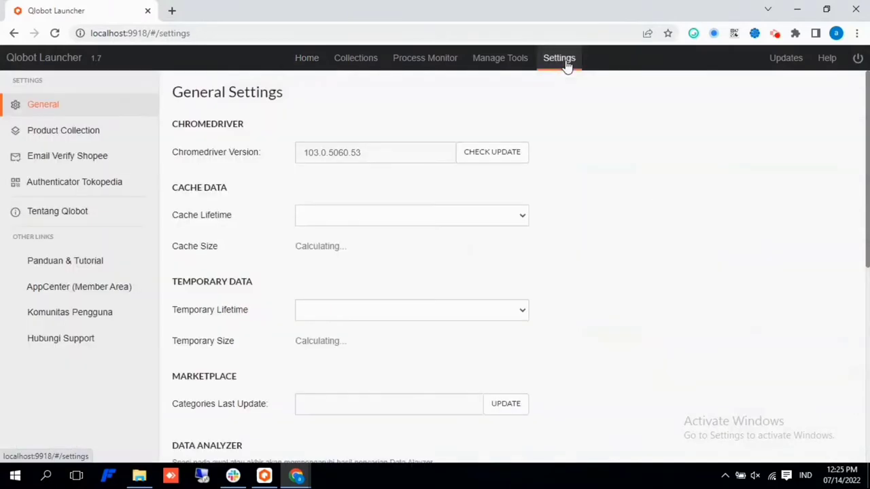
{"action": "left_click", "coordinate": [77, 141]}
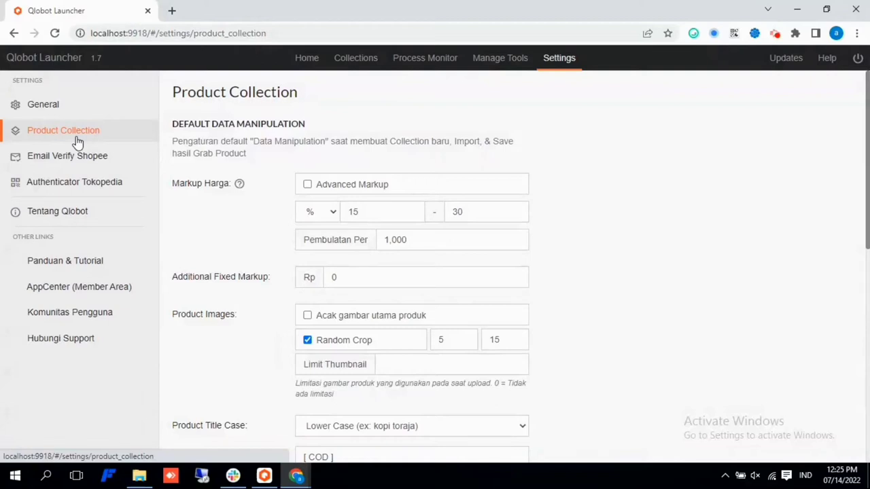
{"action": "left_click_drag", "start_coordinate": [161, 188], "coordinate": [231, 187]}
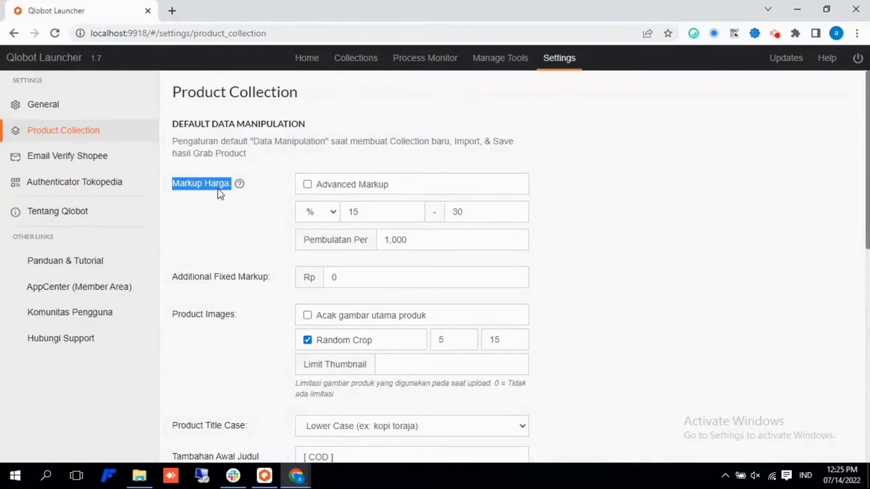
{"action": "left_click", "coordinate": [308, 185]}
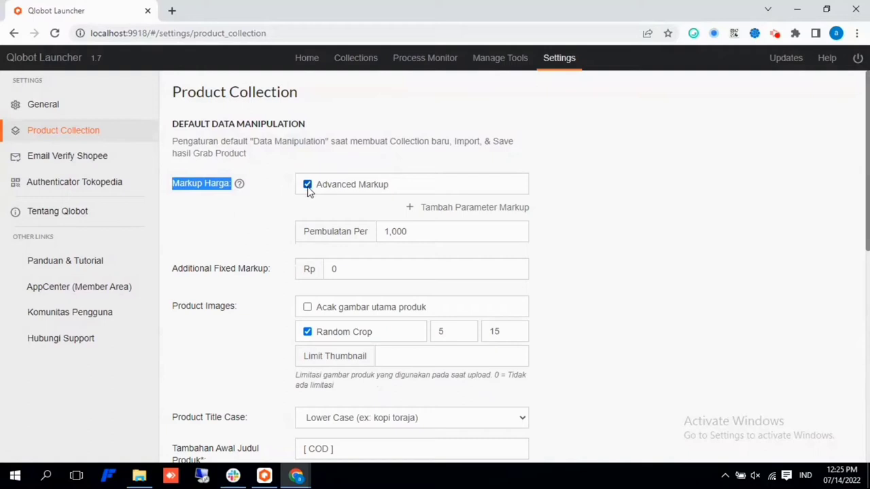
- Add a markup parameter for prices below (Kurang Dari) Rp 100,000 with a minimum markup of 20%
{"action": "left_click", "coordinate": [455, 207]}
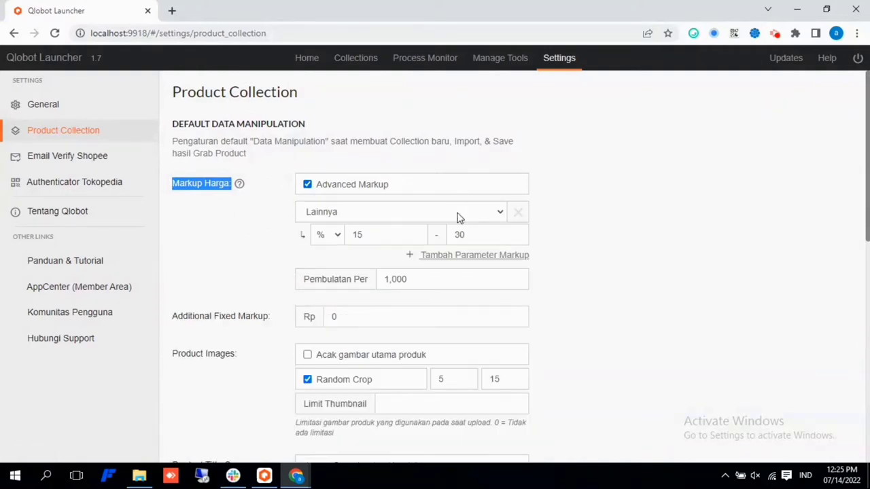
{"action": "left_click", "coordinate": [458, 215]}
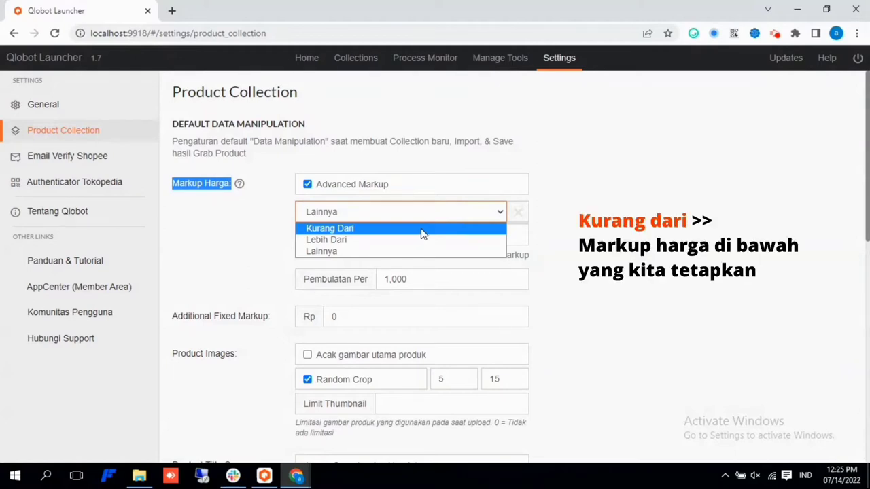
{"action": "left_click", "coordinate": [422, 231]}
{"action": "left_click", "coordinate": [462, 213]}
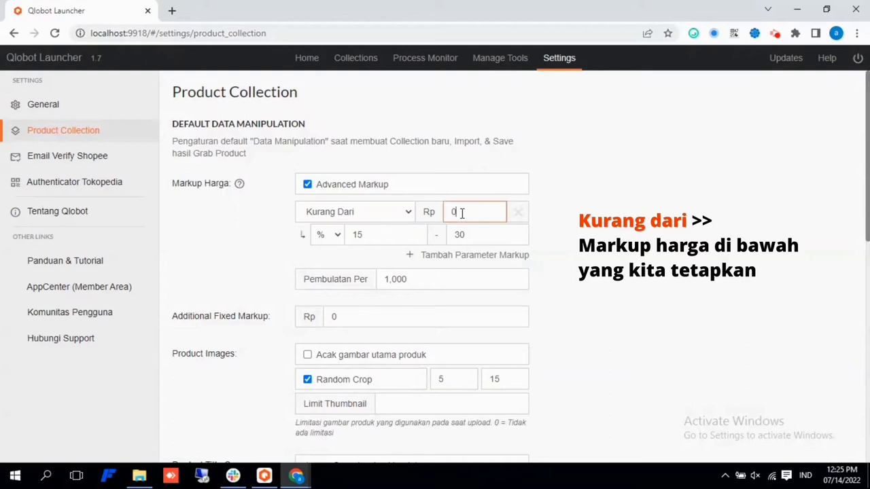
{"action": "type", "text": "1"}
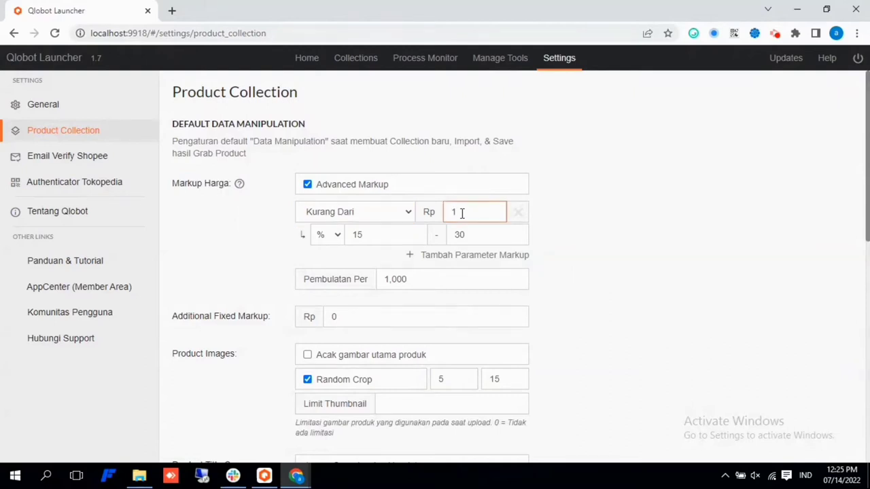
{"action": "type", "text": "00,000"}
{"action": "double_click", "coordinate": [357, 235]}
{"action": "type", "text": "20"}
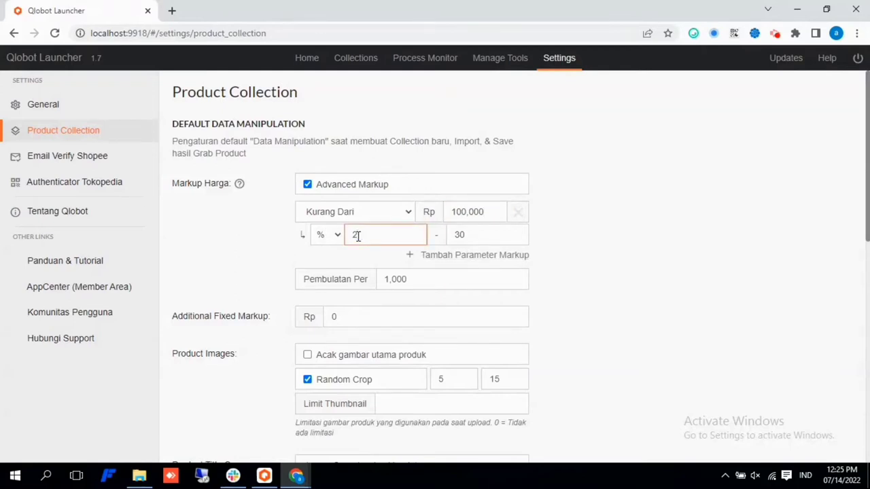
{"action": "left_click", "coordinate": [464, 235]}
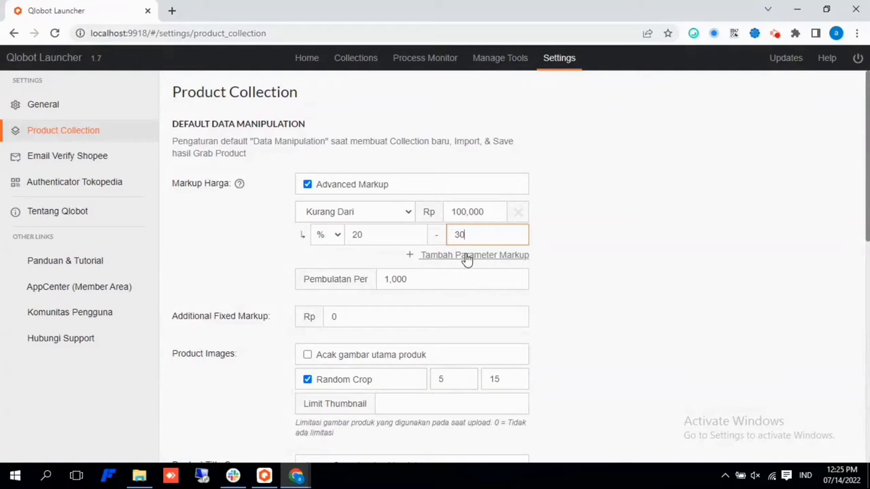
- Add a second markup parameter for prices above (Lebih Dari) Rp 100,000 with a markup range of 10 to 20%
{"action": "left_click", "coordinate": [466, 257]}
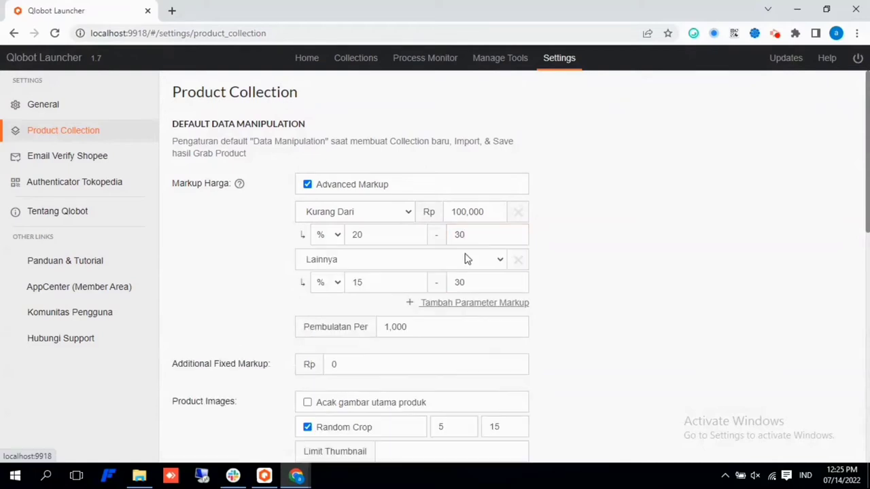
{"action": "left_click", "coordinate": [464, 260]}
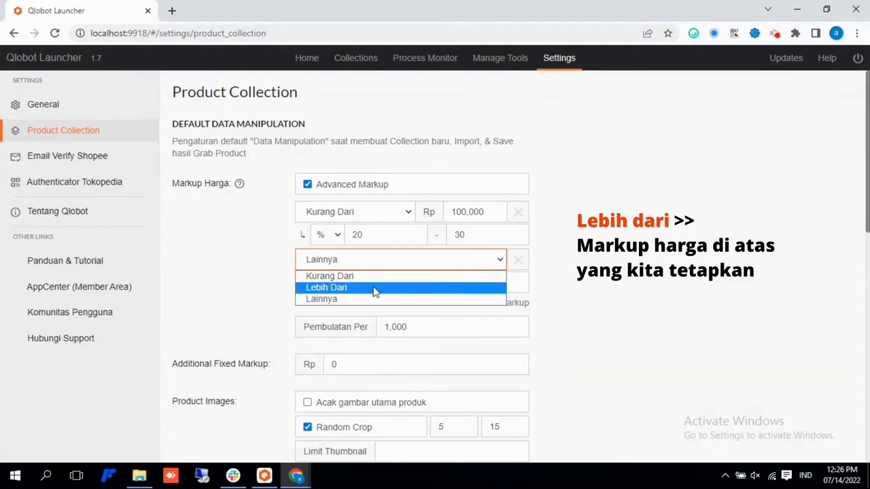
{"action": "left_click", "coordinate": [375, 289]}
{"action": "left_click", "coordinate": [455, 260]}
{"action": "type", "text": "100,000"}
{"action": "left_click", "coordinate": [368, 284]}
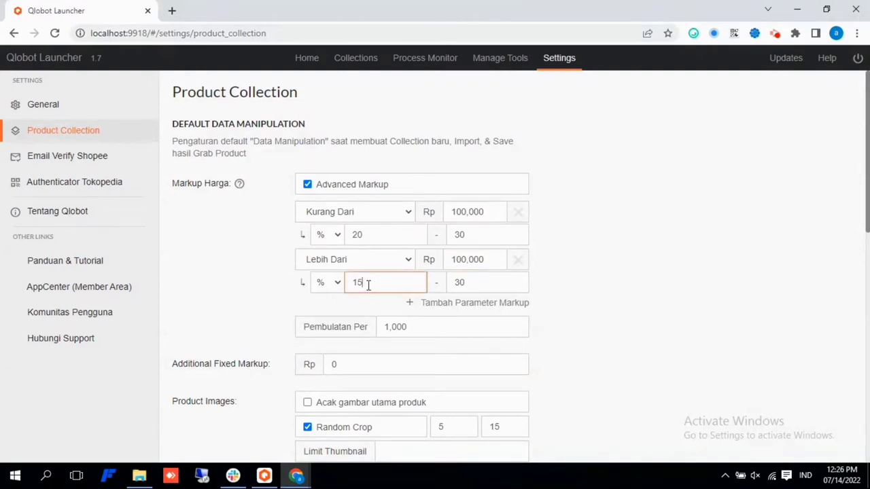
{"action": "double_click", "coordinate": [367, 284]}
{"action": "type", "text": "10"}
{"action": "double_click", "coordinate": [460, 281]}
{"action": "type", "text": "20"}
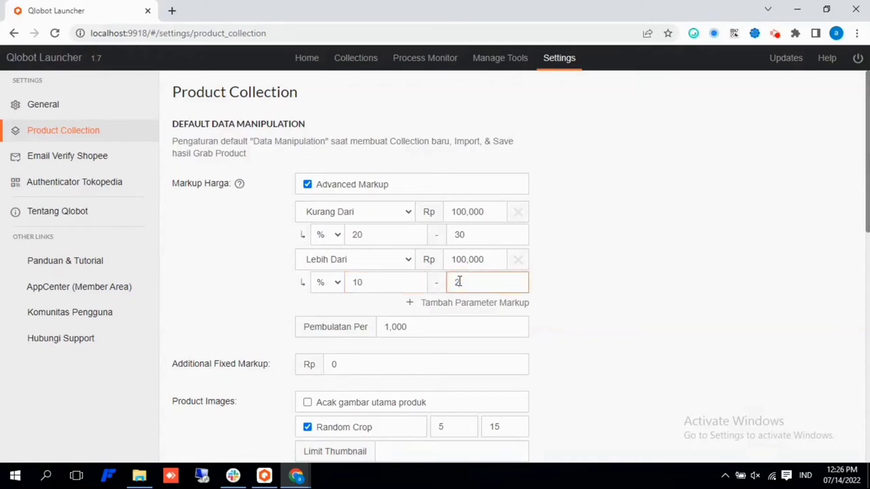
{"action": "left_click", "coordinate": [537, 289]}
- Add a third markup parameter for all other prices (Lainnya) with a markup range of 50 to 100%
{"action": "left_click", "coordinate": [501, 304]}
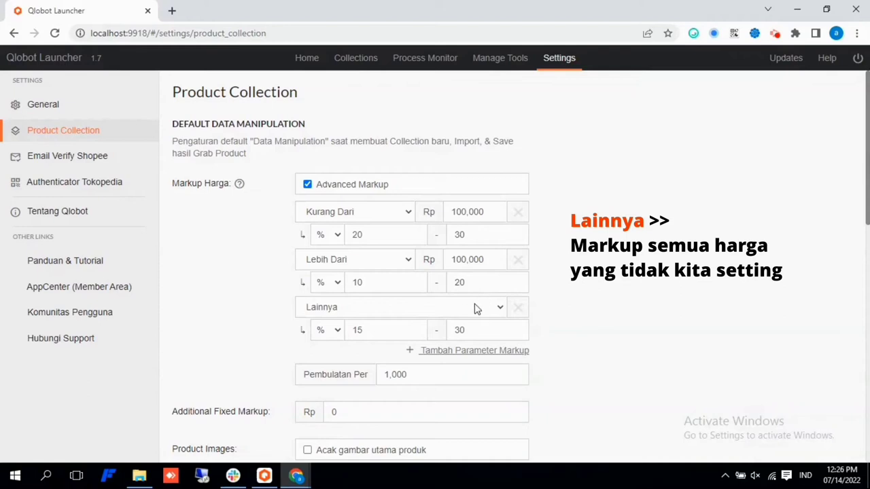
{"action": "double_click", "coordinate": [355, 330]}
{"action": "type", "text": "50"}
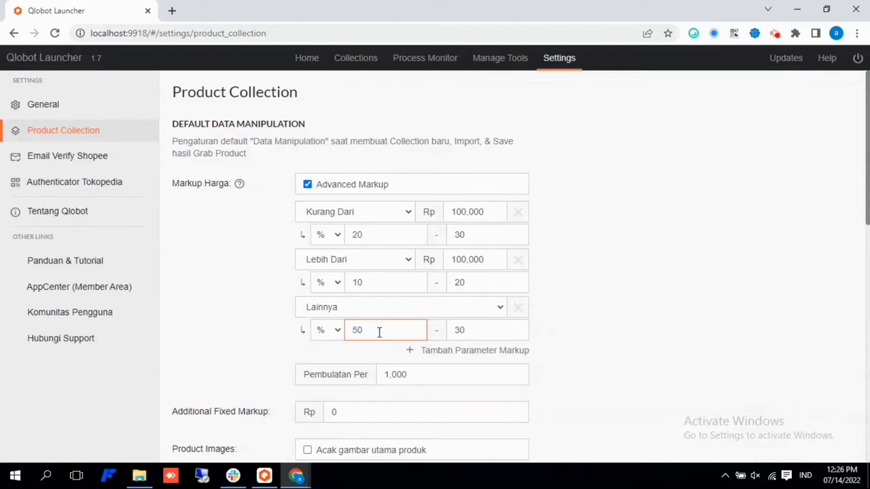
{"action": "double_click", "coordinate": [450, 329]}
{"action": "type", "text": "100"}
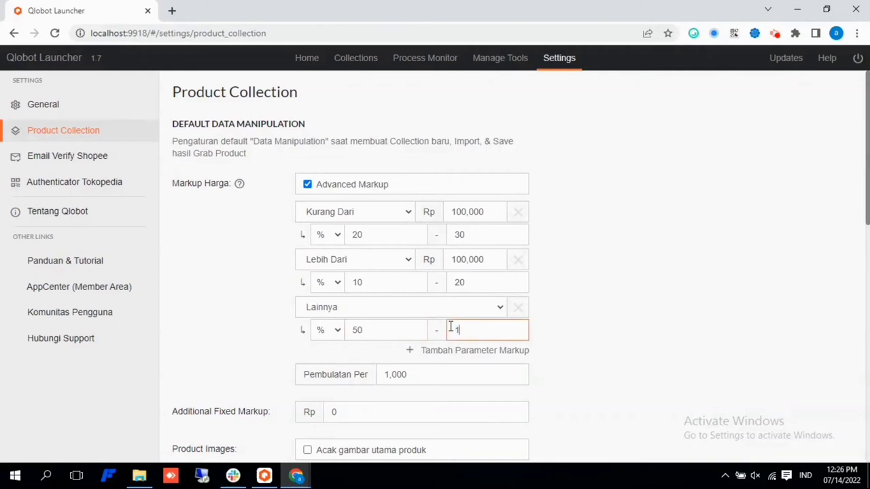
{"action": "left_click", "coordinate": [648, 330]}
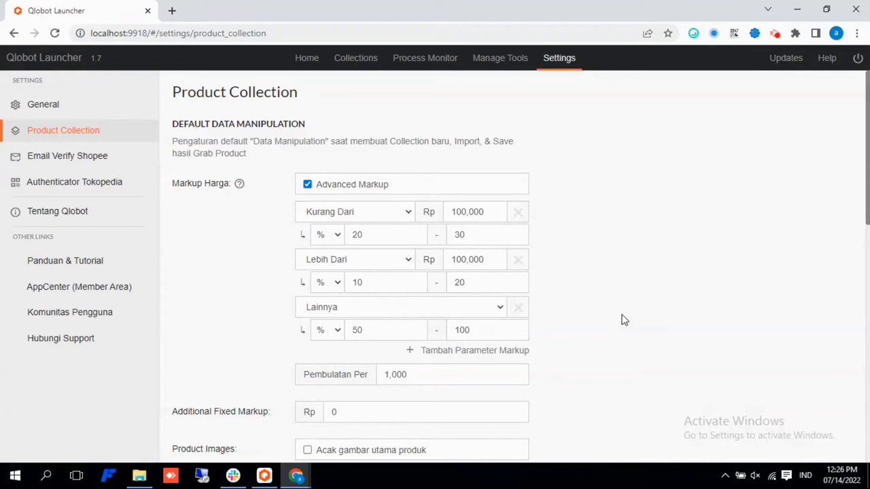
- Set the Additional Fixed Markup in the default data manipulation settings to Rp 9,000
{"action": "left_click", "coordinate": [421, 369]}
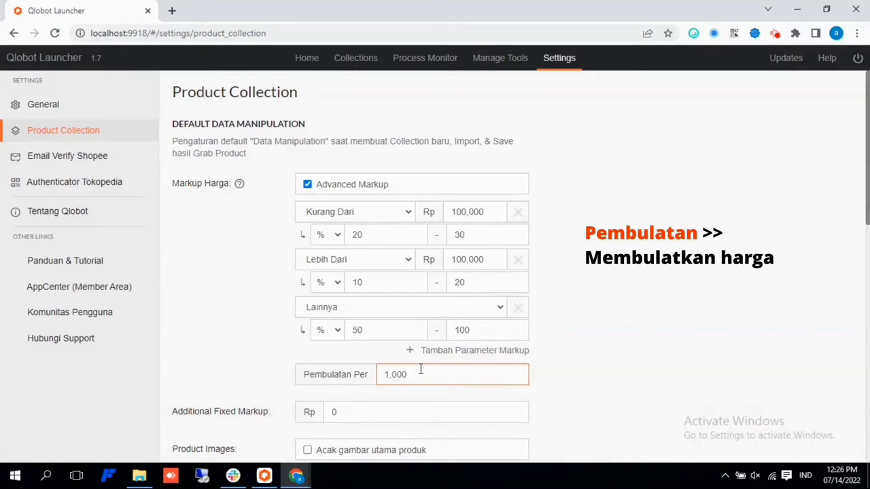
{"action": "scroll", "coordinate": [421, 369], "scroll_direction": "down", "scroll_amount": 1}
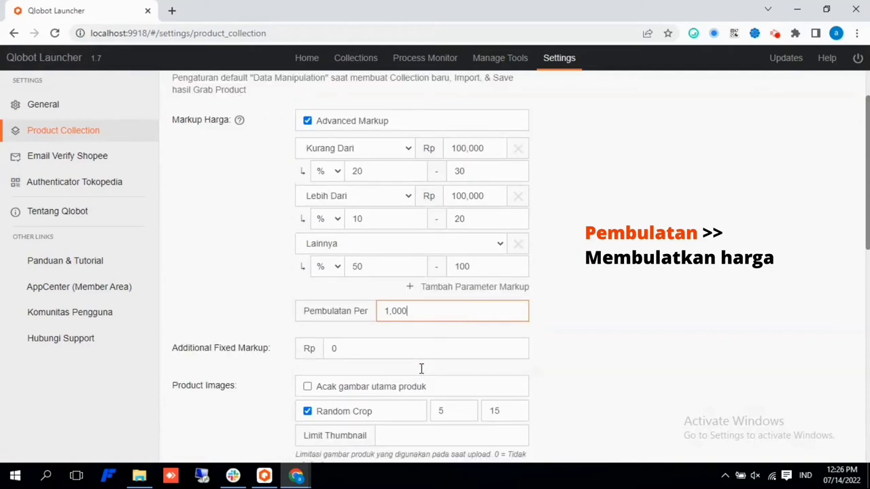
{"action": "left_click", "coordinate": [363, 349]}
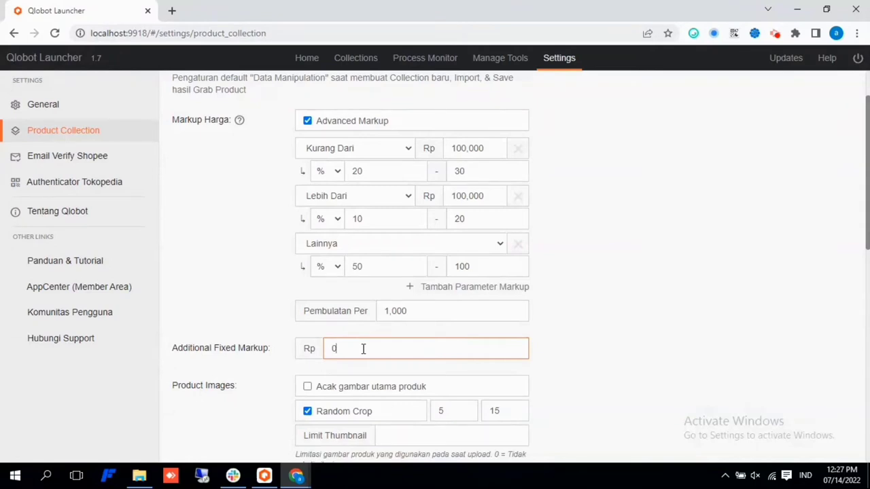
{"action": "key", "text": "BackSpace"}
{"action": "type", "text": "9,000"}
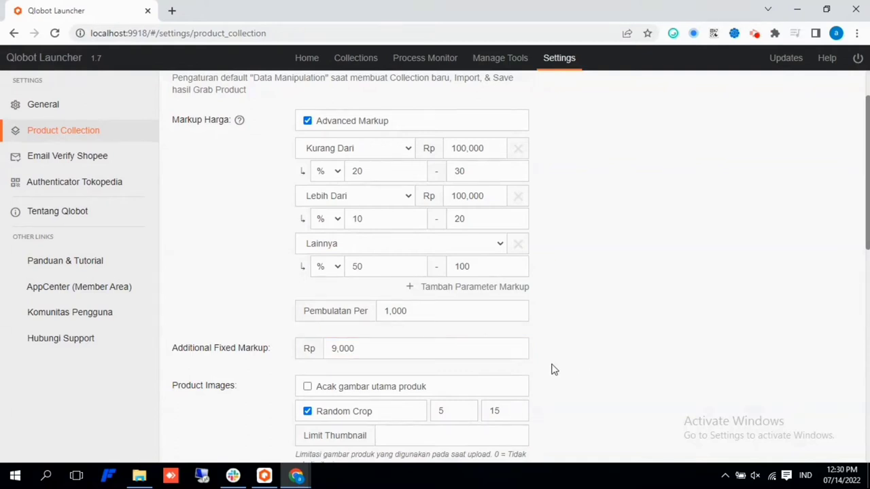
{"action": "left_click", "coordinate": [421, 351]}
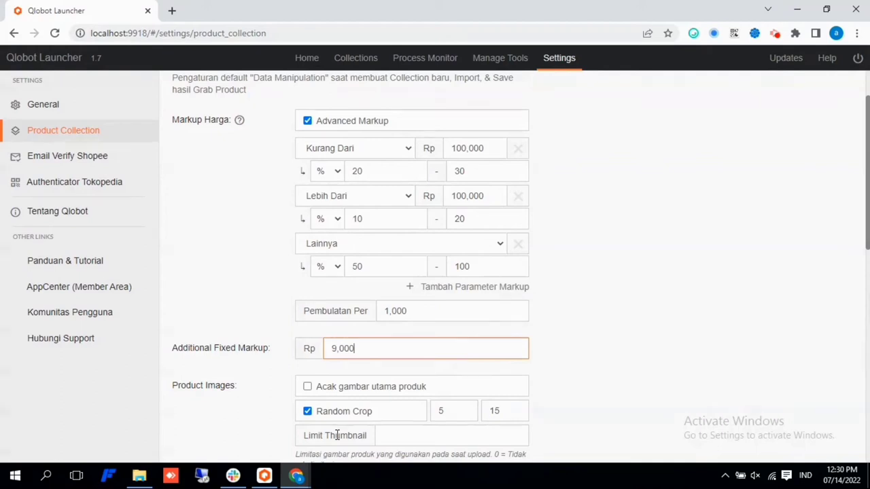
- Set the text added at the start of product titles (Tambahan Awal Judul Produk) to "[cod] [bayar di tempat]"
{"action": "scroll", "coordinate": [337, 435], "scroll_direction": "down", "scroll_amount": 2}
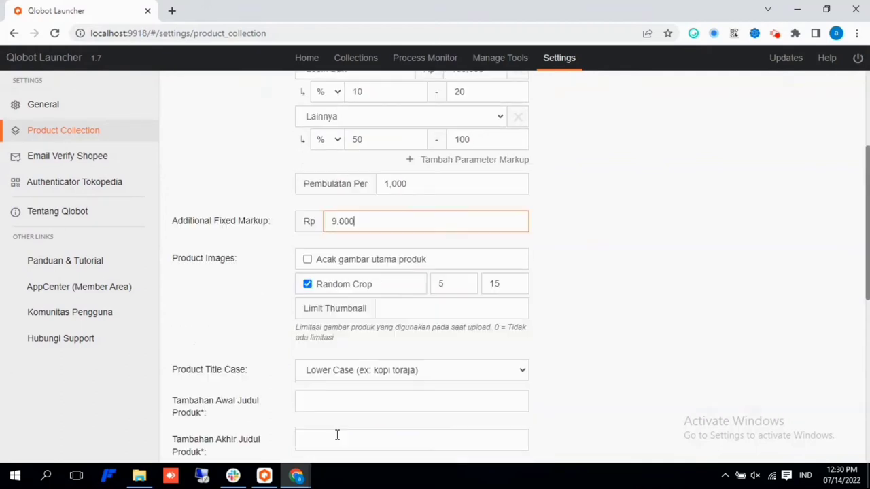
{"action": "left_click", "coordinate": [343, 378]}
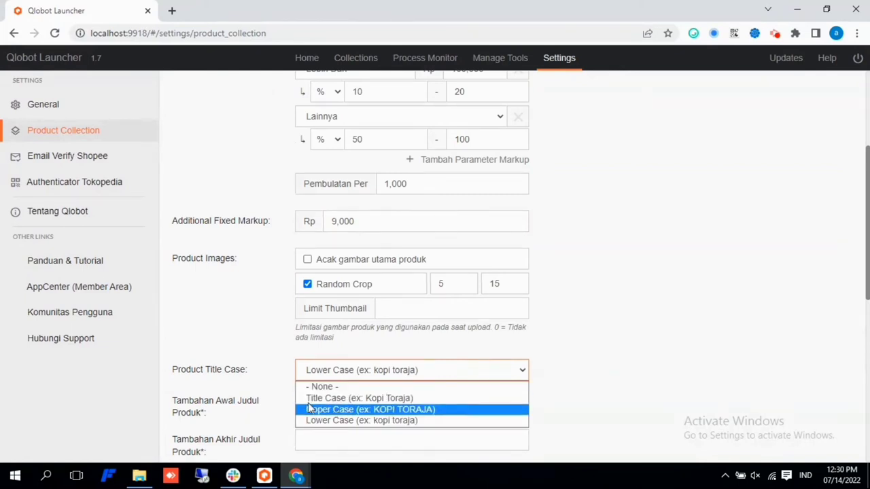
{"action": "left_click", "coordinate": [278, 379]}
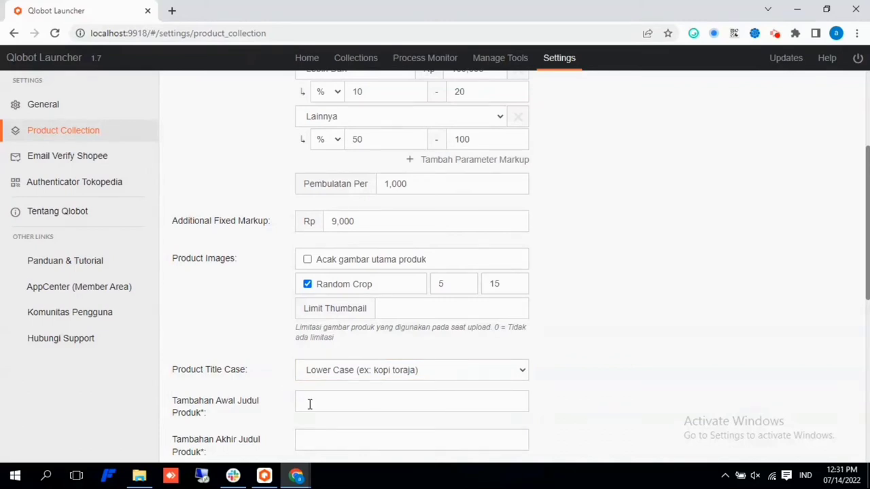
{"action": "left_click", "coordinate": [309, 404]}
{"action": "type", "text": "["}
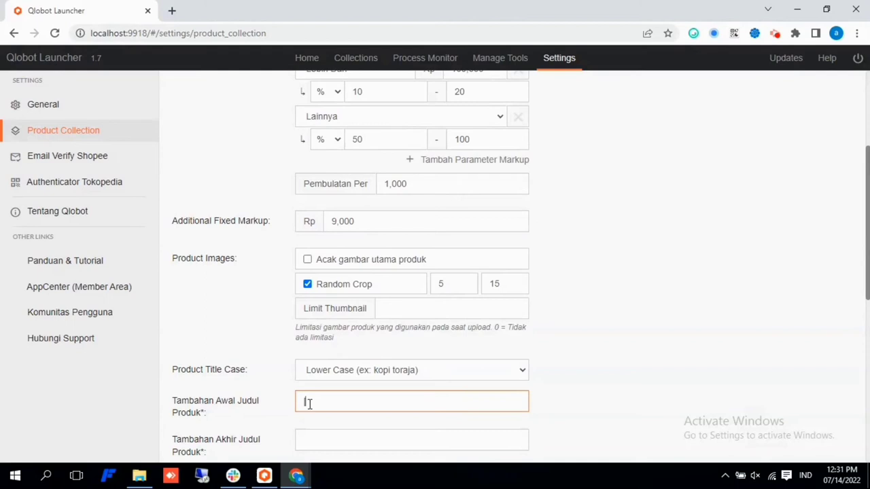
{"action": "type", "text": "cpd] [bayar di tempat]"}
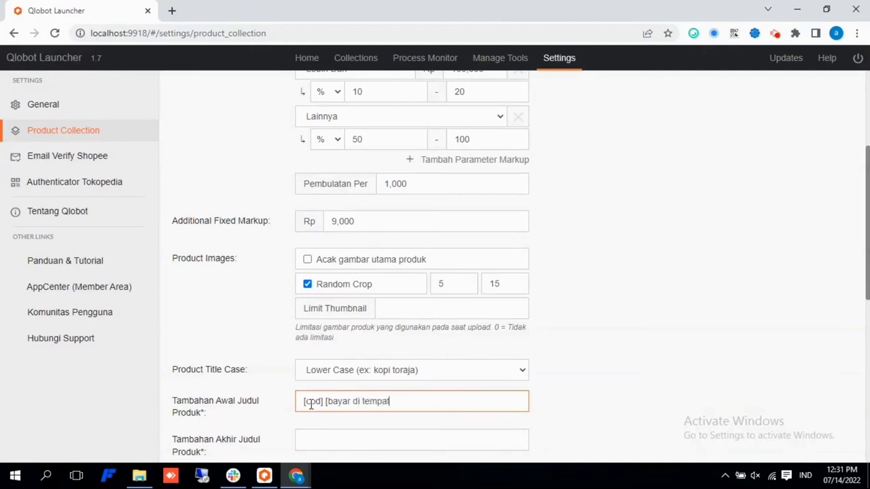
{"action": "left_click", "coordinate": [311, 402]}
{"action": "key", "text": "BackSpace"}
{"action": "type", "text": "o"}
- Set the text added at the end of product titles (Tambahan Akhir Judul Produk) to "[terlaris] [terbaik]"
{"action": "left_click", "coordinate": [311, 436]}
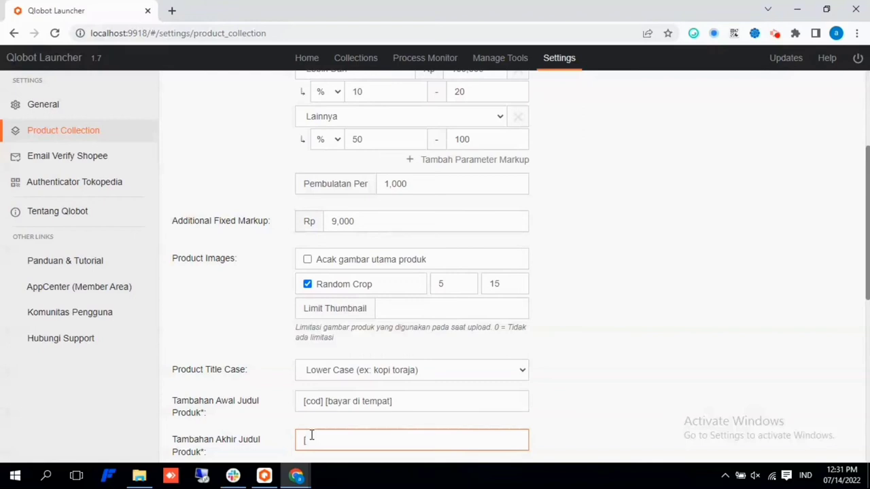
{"action": "type", "text": "[terla"}
{"action": "type", "text": "s"}
{"action": "key", "text": "BackSpace"}
{"action": "key", "text": "BackSpace"}
{"action": "type", "text": "aris] [terbaik]"}
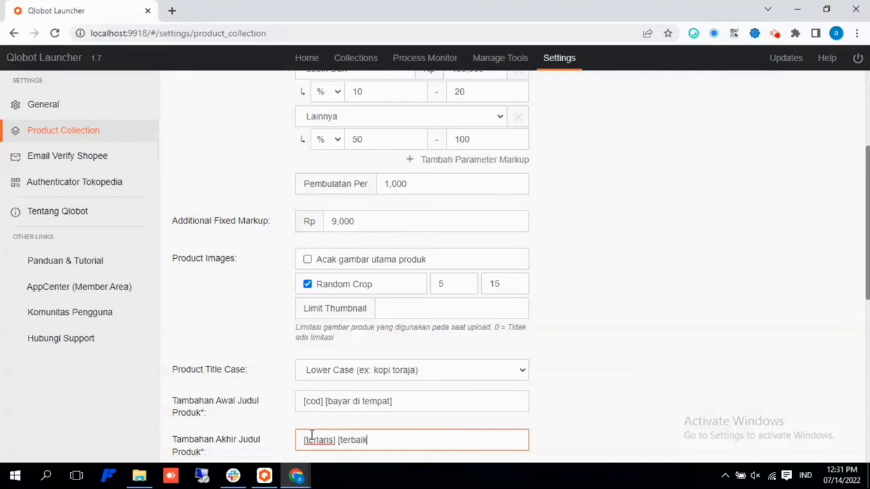
{"action": "left_click", "coordinate": [534, 402]}
- Set the default product weight (Default Berat) to 800 grams
{"action": "scroll", "coordinate": [534, 402], "scroll_direction": "down", "scroll_amount": 2}
{"action": "scroll", "coordinate": [533, 402], "scroll_direction": "down", "scroll_amount": 1}
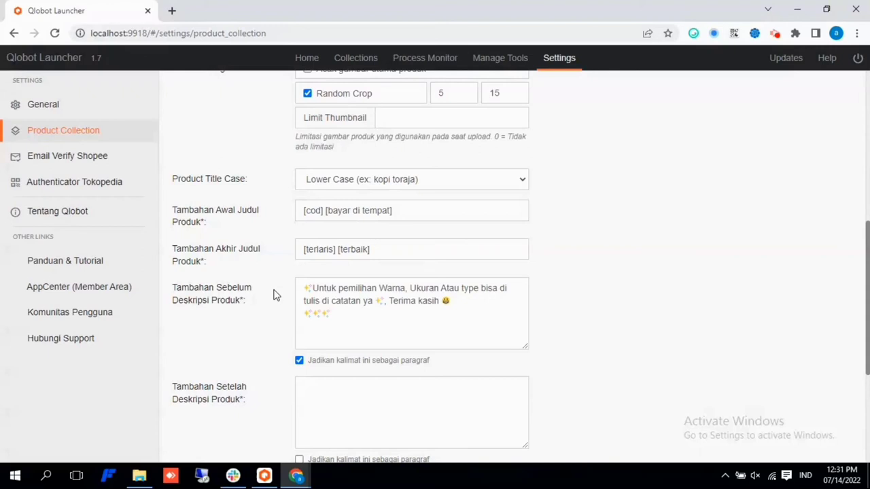
{"action": "scroll", "coordinate": [273, 295], "scroll_direction": "down", "scroll_amount": 1}
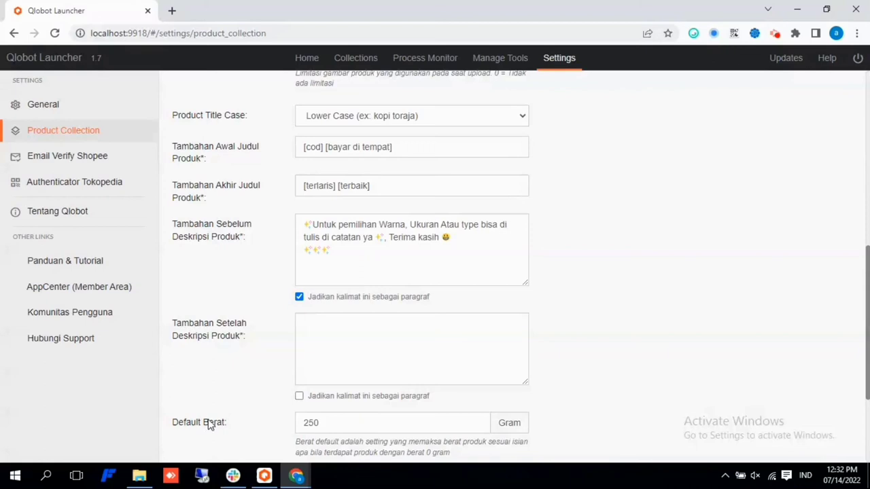
{"action": "left_click", "coordinate": [344, 424]}
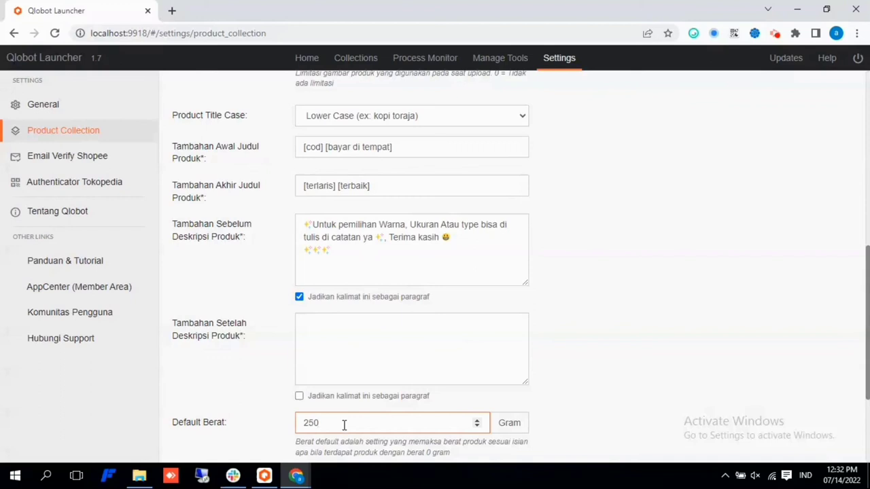
{"action": "key", "text": "BackSpace"}
{"action": "key", "text": "BackSpace"}
{"action": "key", "text": "BackSpace"}
{"action": "type", "text": "800"}
{"action": "left_click", "coordinate": [278, 422]}
{"action": "scroll", "coordinate": [278, 422], "scroll_direction": "down", "scroll_amount": 2}
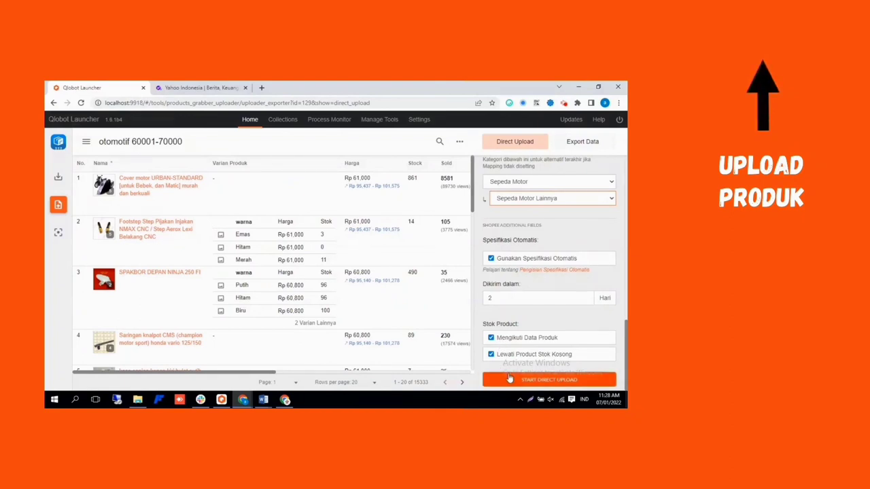
{"action": "left_click", "coordinate": [511, 383]}
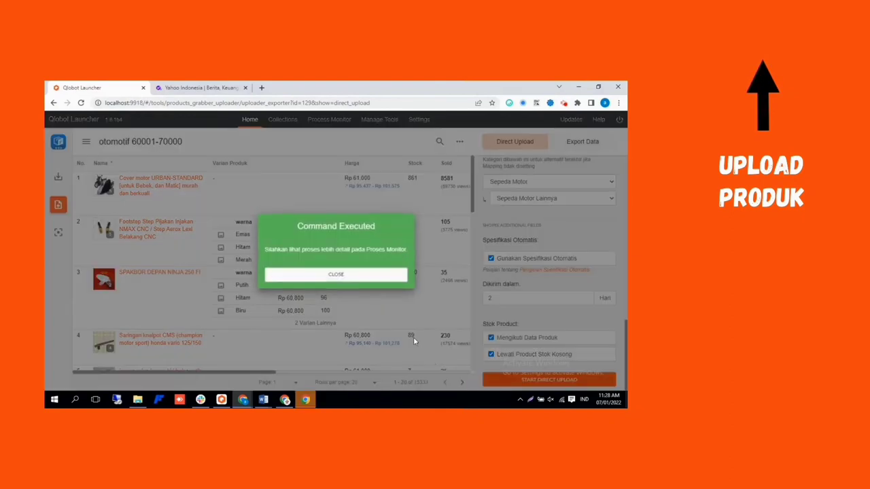